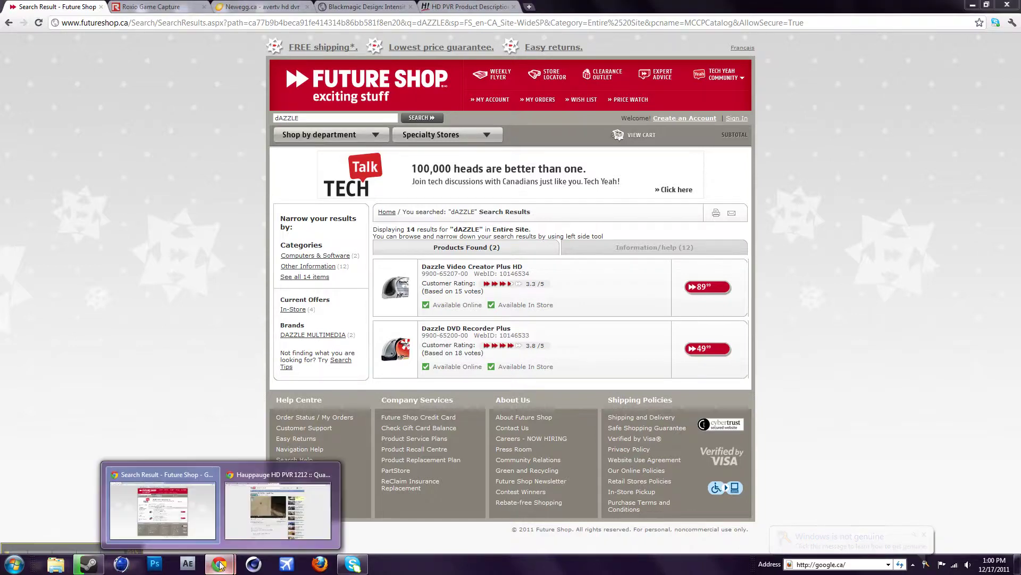
Bring forward the Chrome window playing the 'Hauppauge HD PVR 1212 :: Quality Test' video.
click(240, 520)
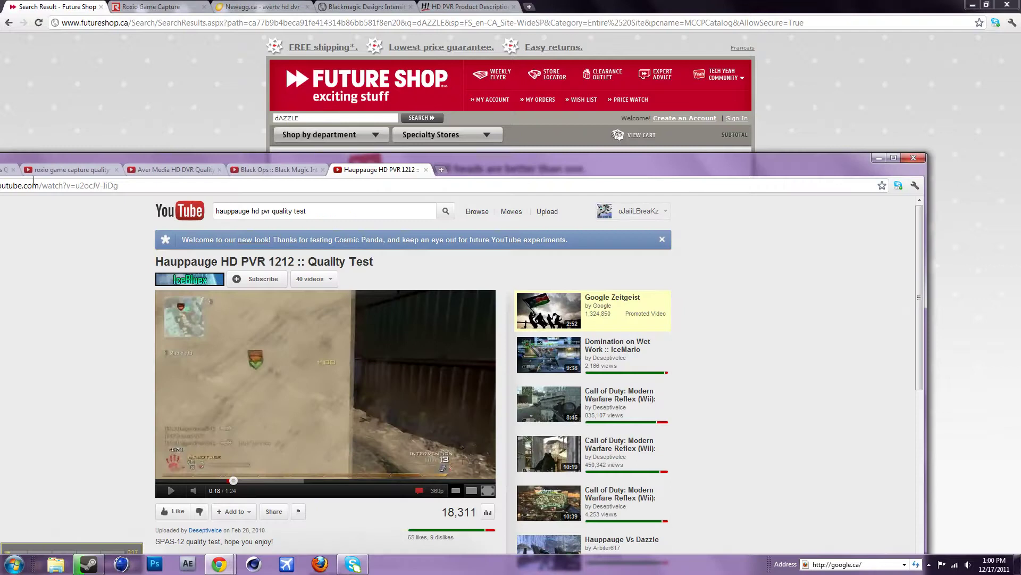
Play the Dazzle Video Creator Plus MW2 test maximized, skipping ahead and pausing at 0:31.
click(18, 170)
click(893, 159)
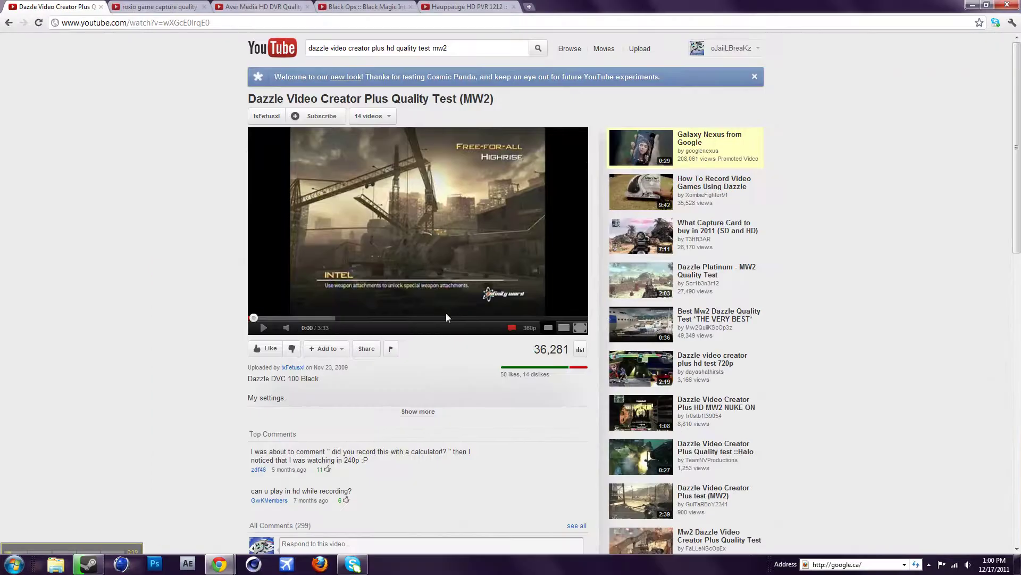
click(279, 319)
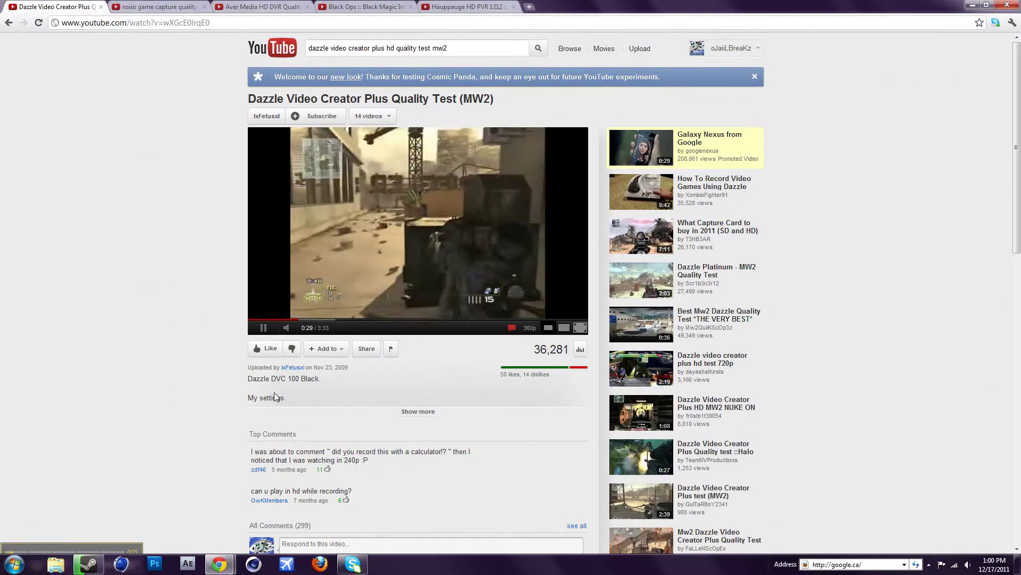
click(285, 207)
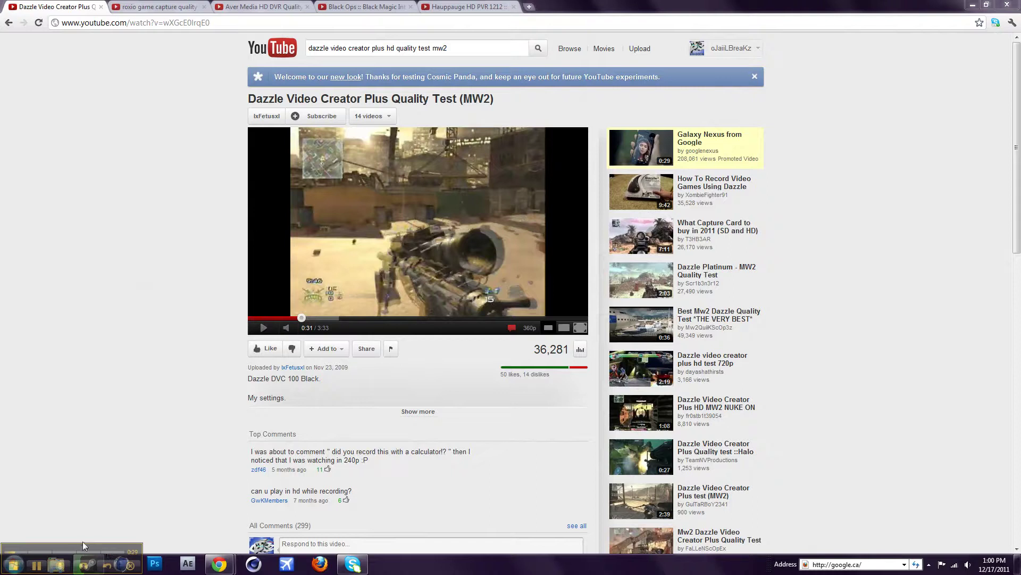
click(36, 566)
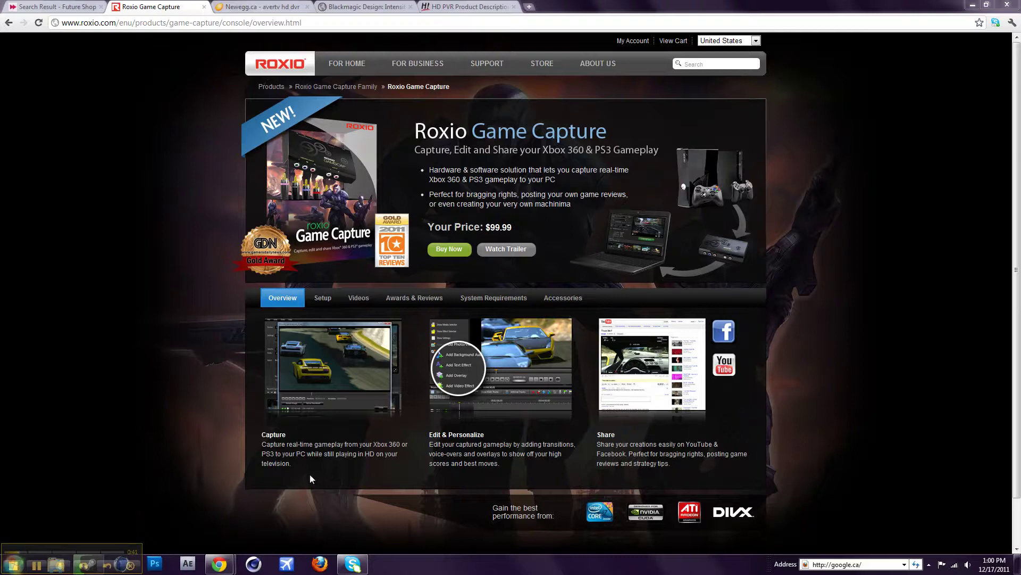
Play the Roxio Game Capture quality test, then pause the related MW2 test.
mouse_move(219, 565)
click(279, 504)
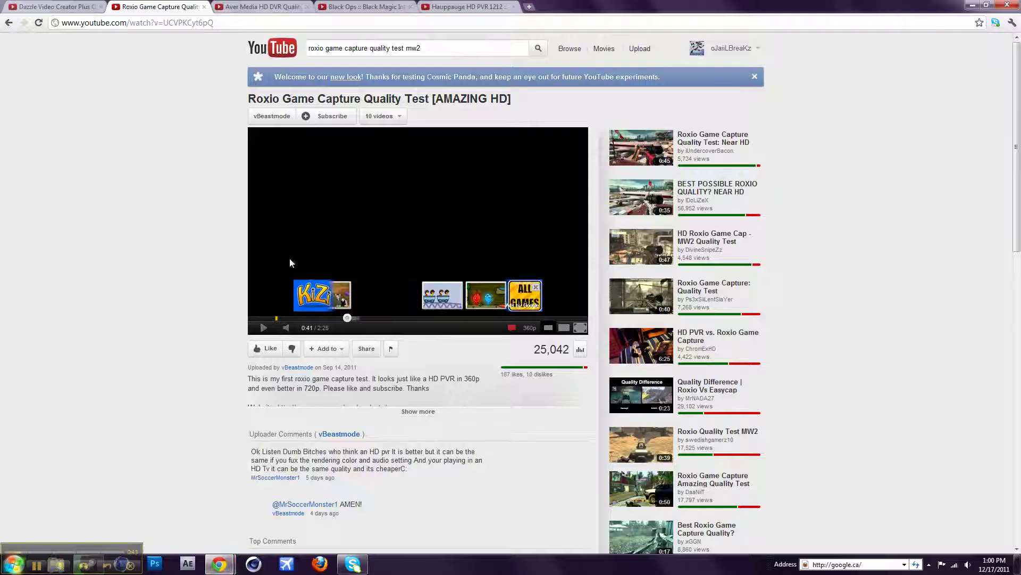
click(365, 241)
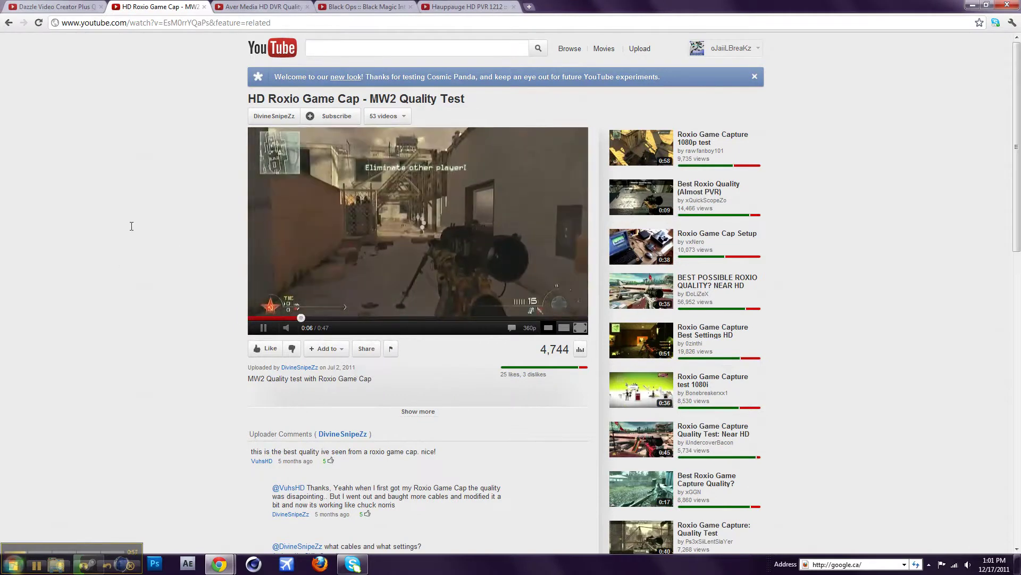
key(space)
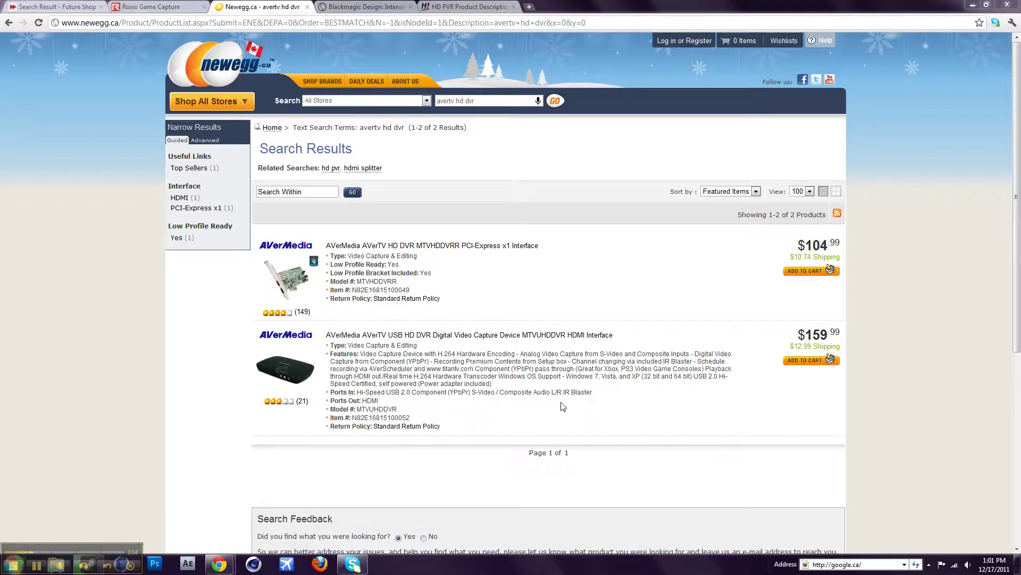
Skip through the AVerMedia quality test and pause the AverTV HD DVR TEST 2 video at 0:17.
drag(561, 407, 448, 360)
click(115, 415)
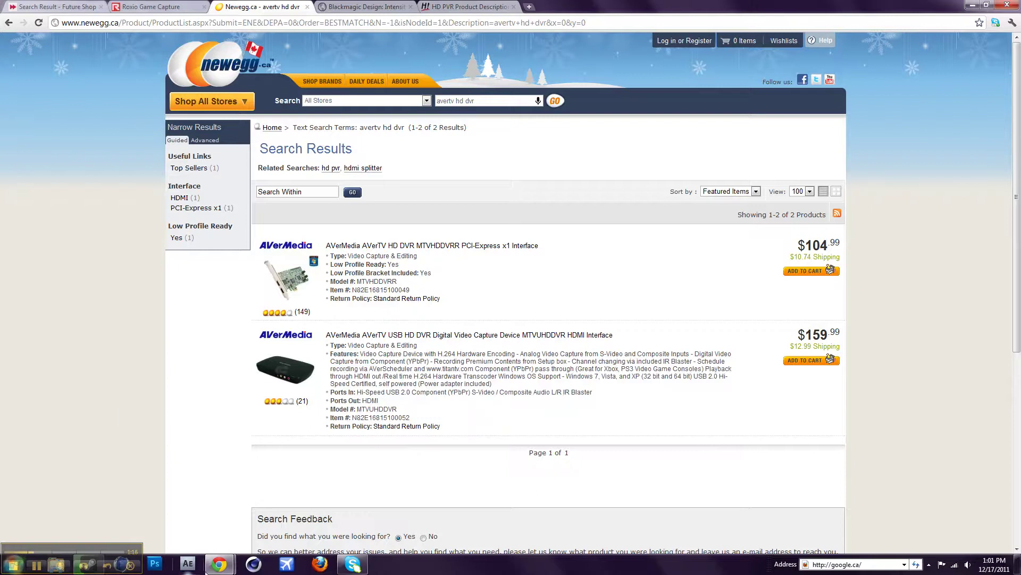
mouse_move(219, 564)
click(279, 503)
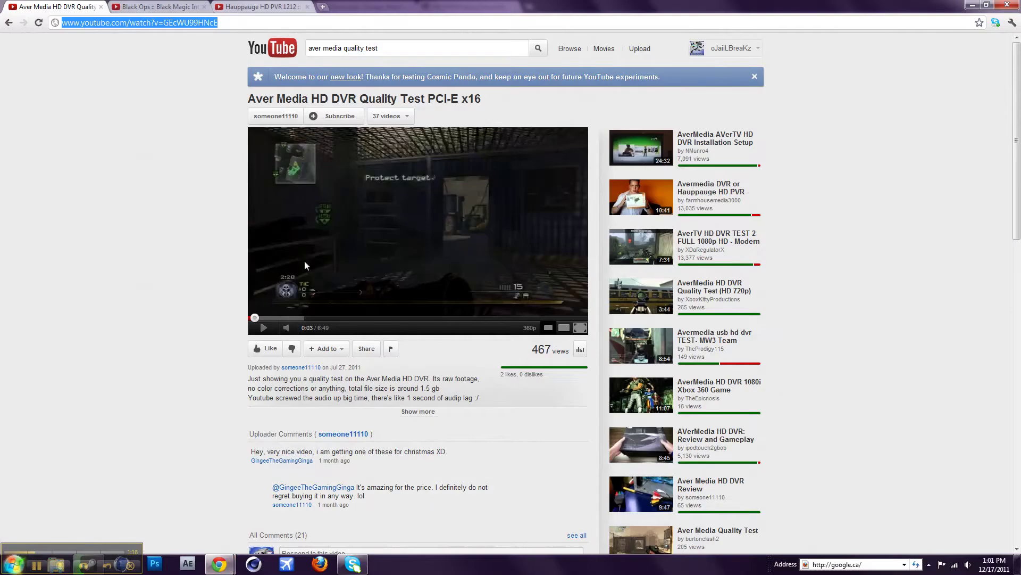
click(303, 261)
click(279, 317)
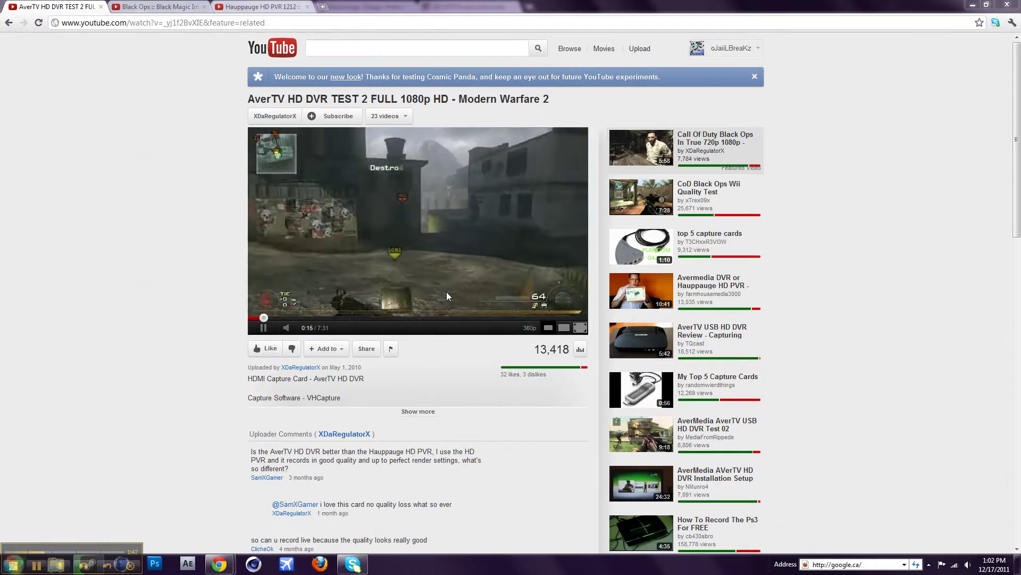
click(360, 263)
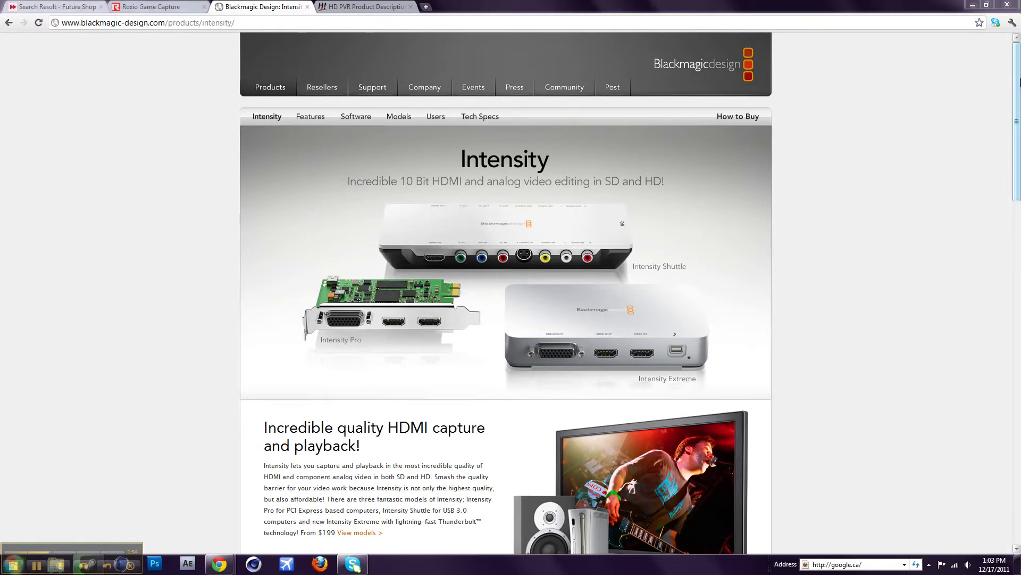
drag(1018, 72, 1019, 361)
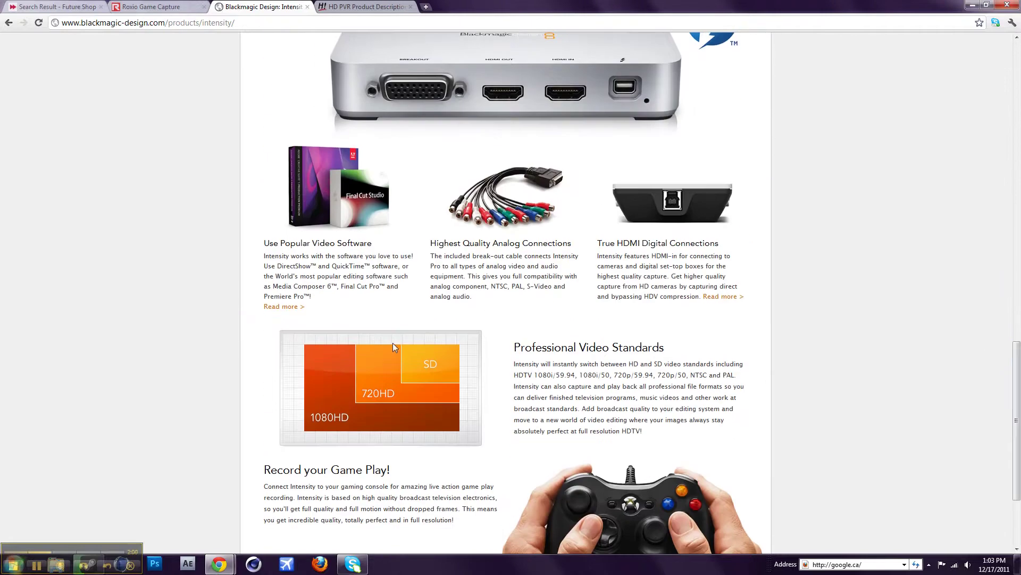
scroll(418, 360, down, 3)
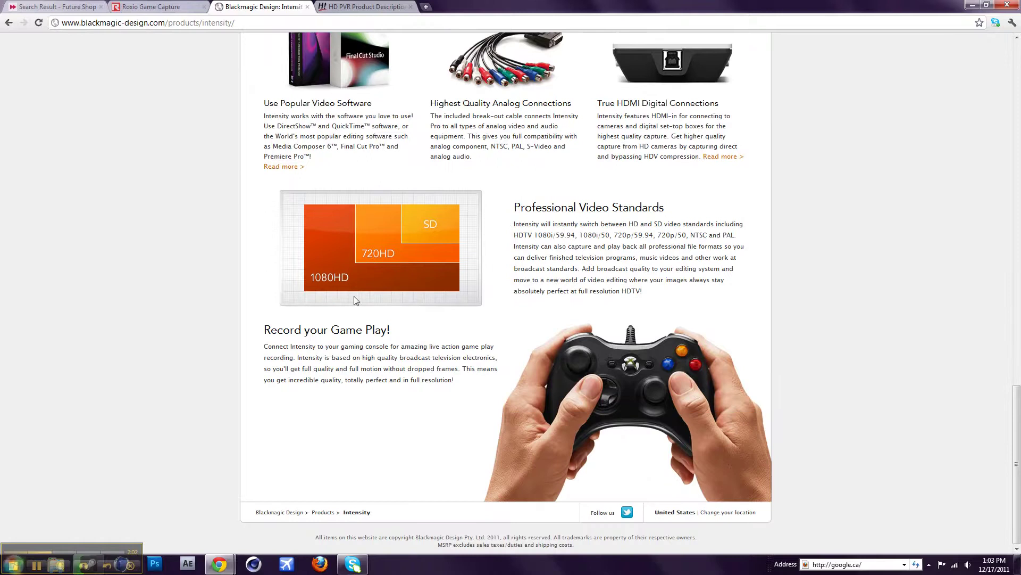
mouse_move(219, 565)
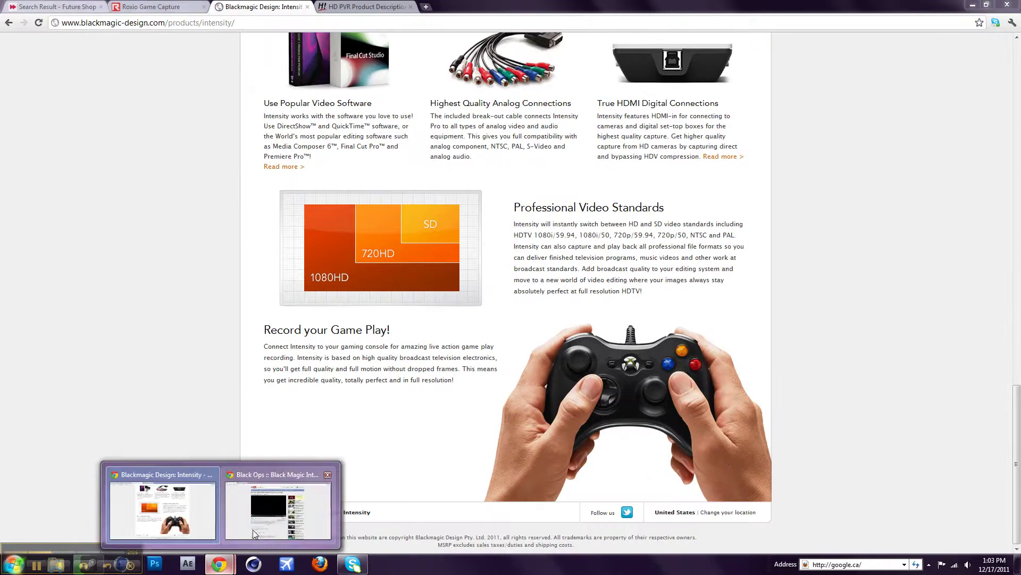
Play the Black Magic Intensity Pro quality test from partway in and pause it at 0:36.
click(253, 529)
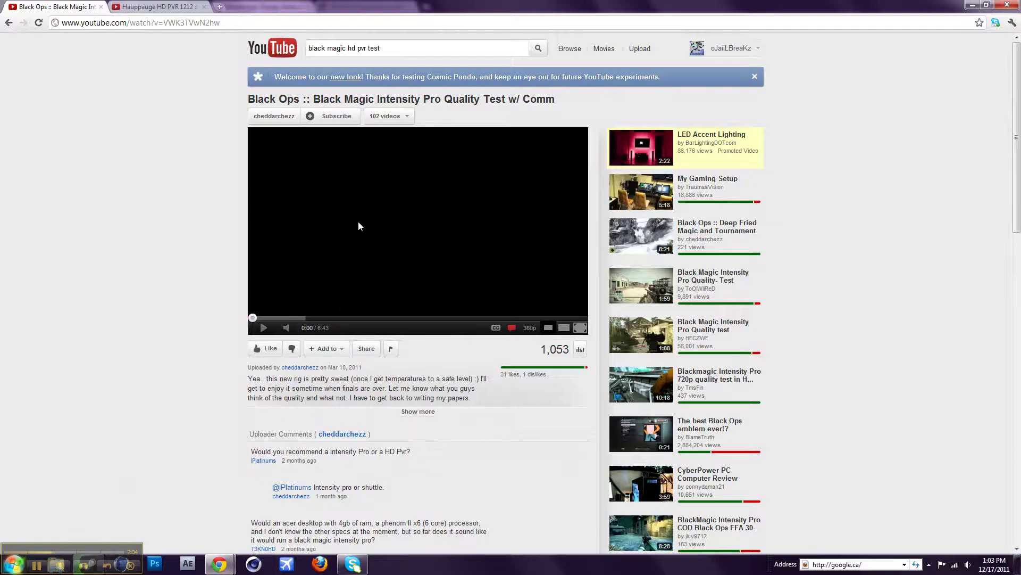
click(277, 319)
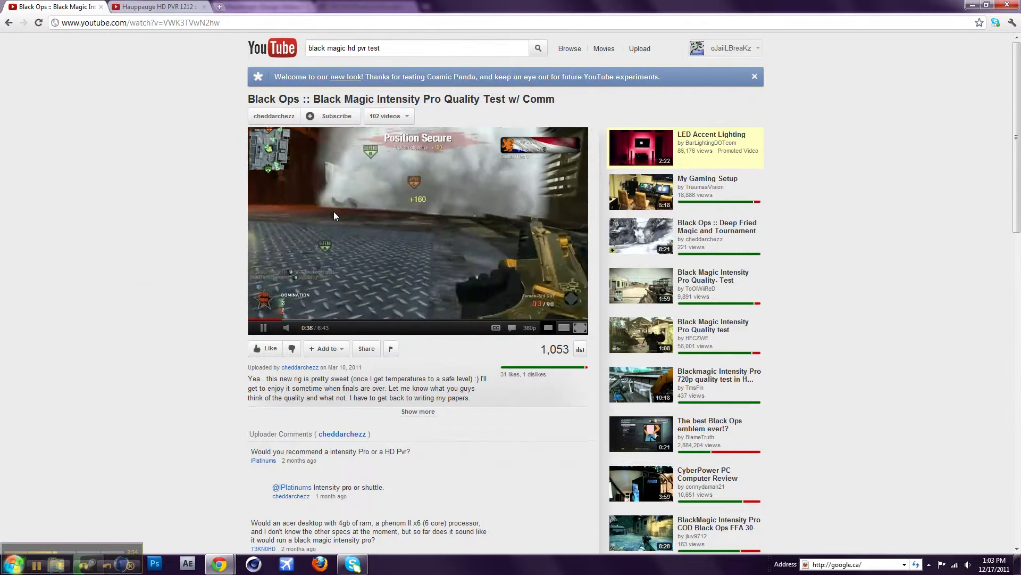
click(335, 211)
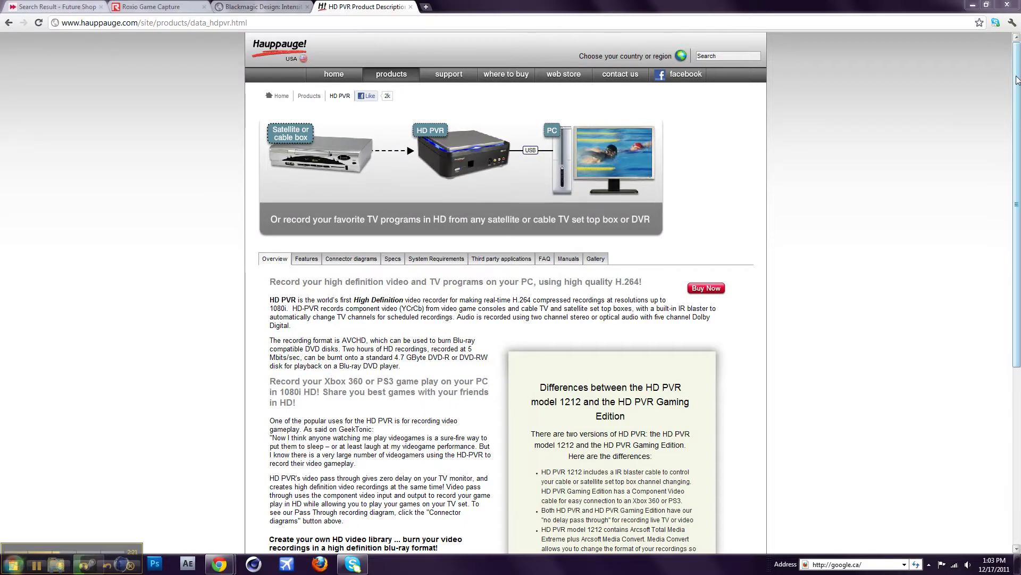
drag(1017, 80, 1010, 269)
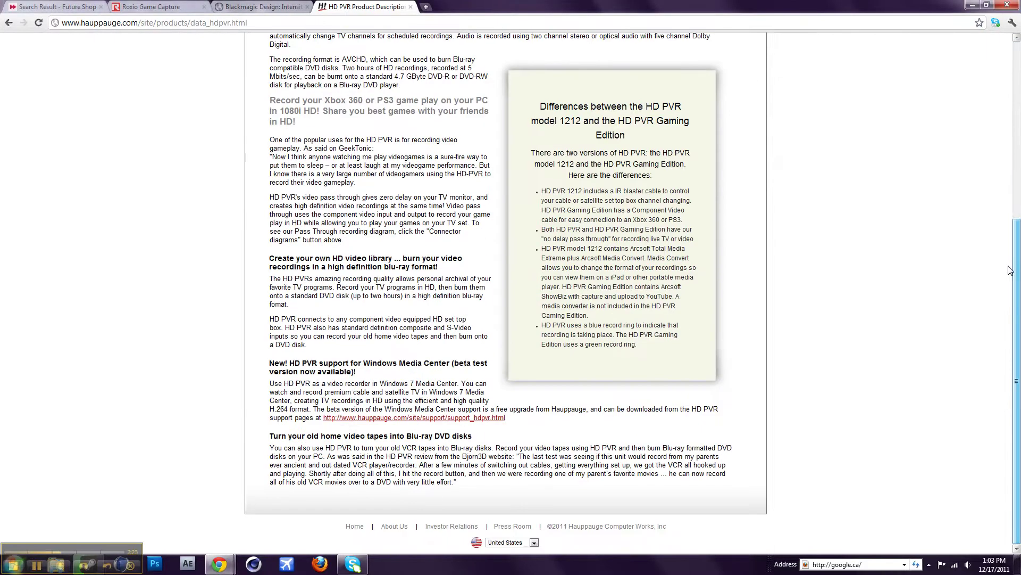
scroll(421, 403, up, 4)
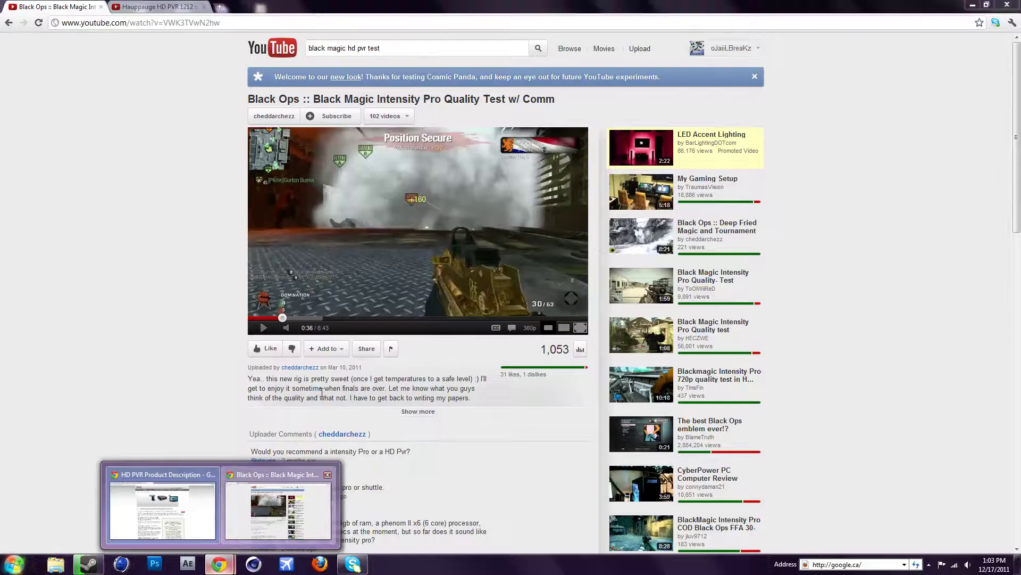
Play the Hauppauge HD PVR 1212 test from about 0:34 in 720p, then pause it.
mouse_move(218, 564)
click(296, 511)
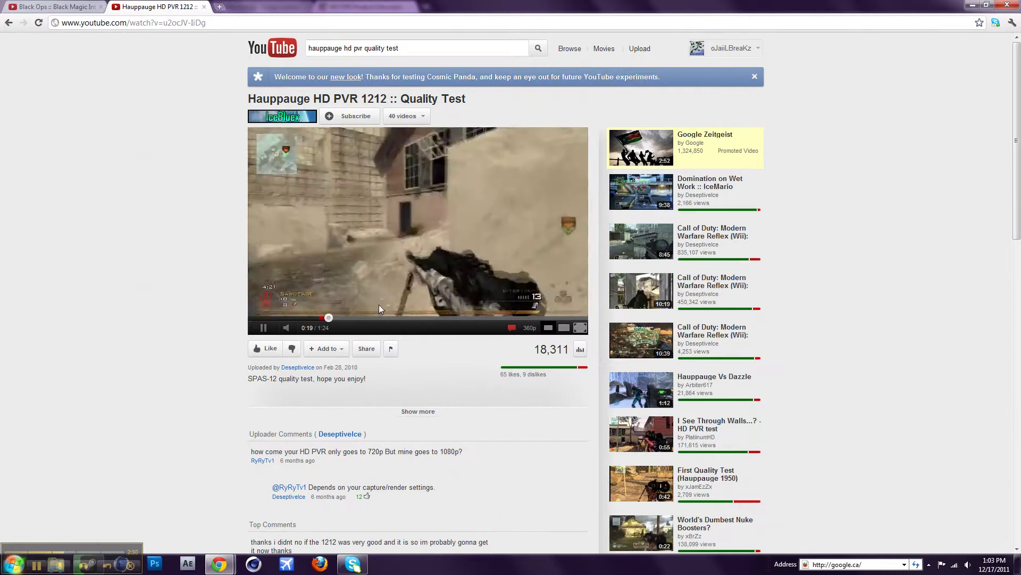
click(386, 318)
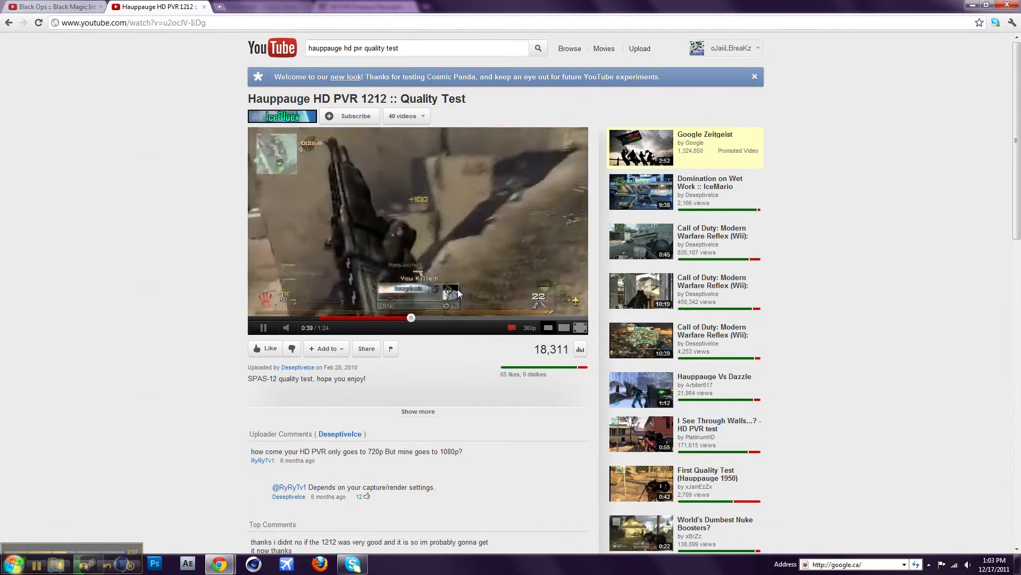
click(530, 327)
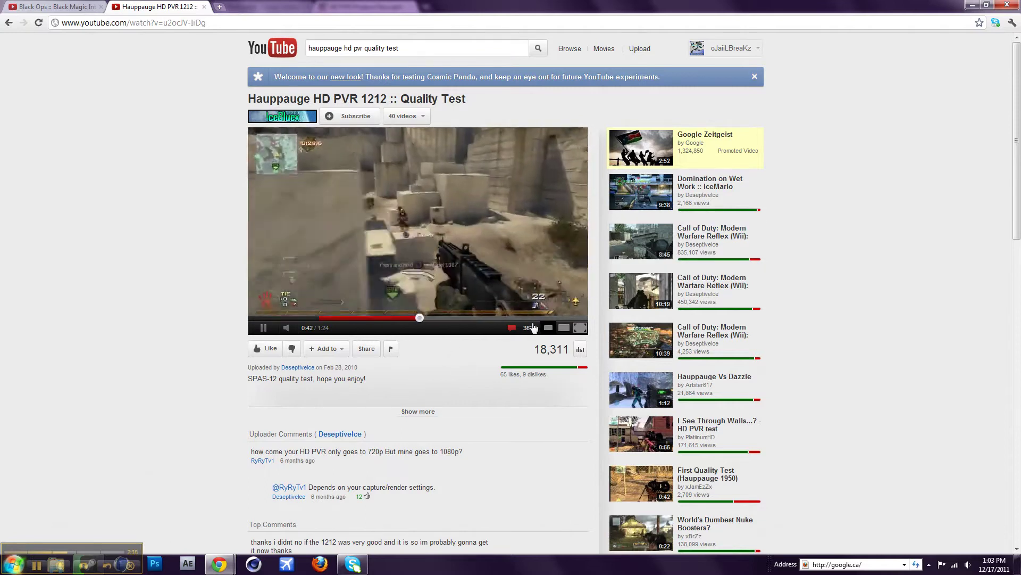
click(522, 280)
click(382, 263)
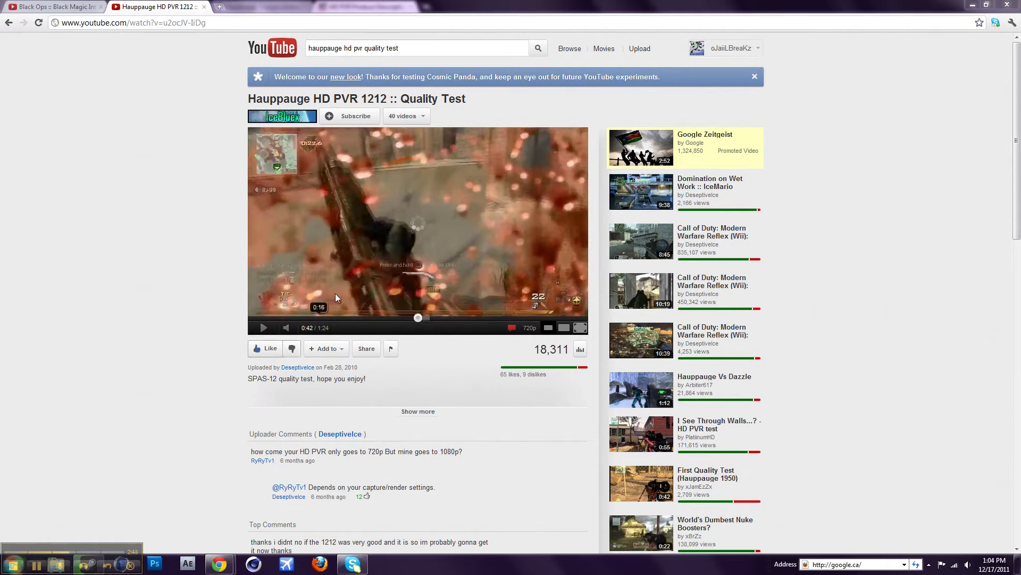
Switch the Hauppauge test to 360p, resume from about 0:40 and pause at 0:44.
click(528, 328)
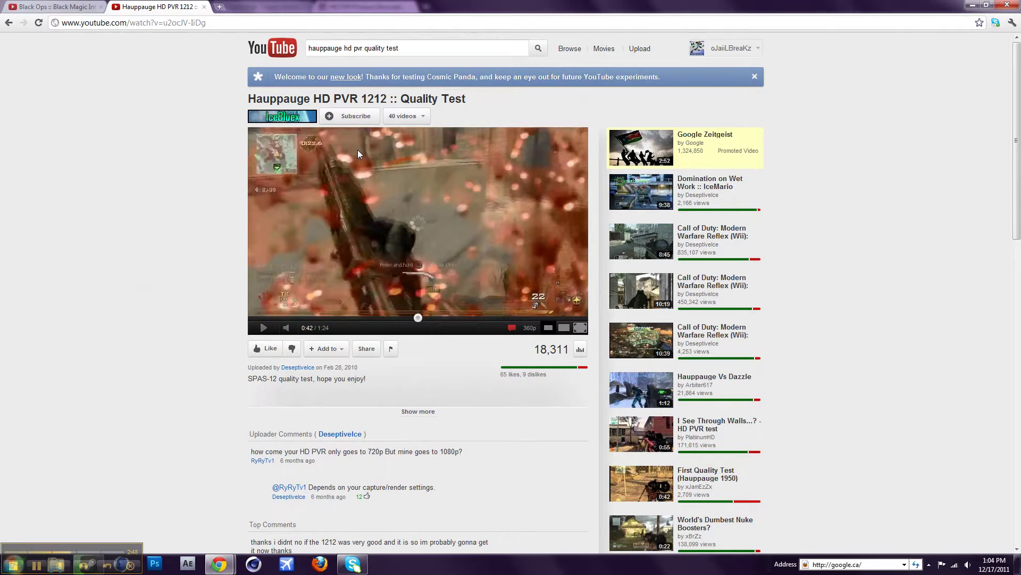
scroll(358, 149, down, 1)
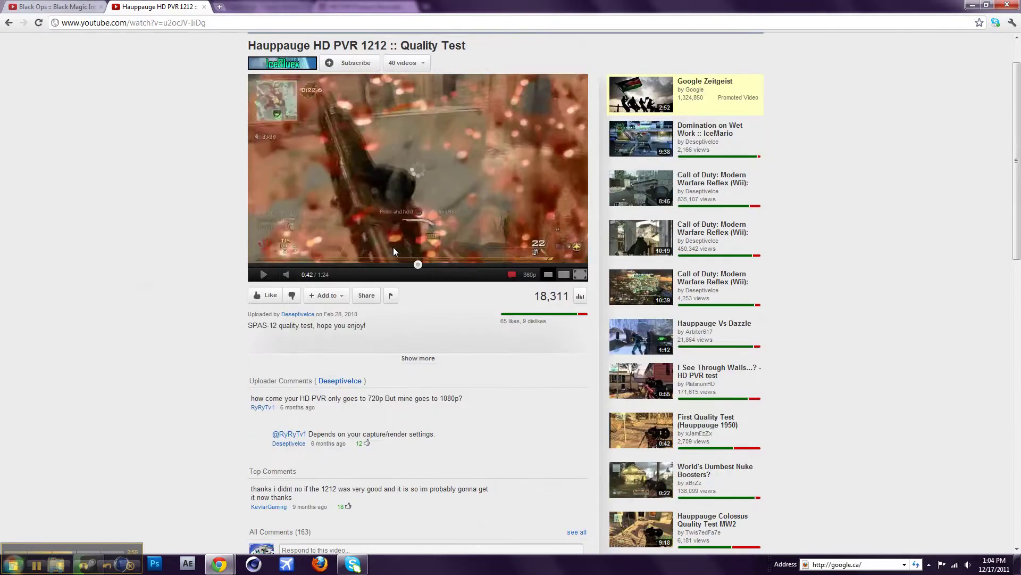
click(412, 264)
scroll(415, 268, up, 1)
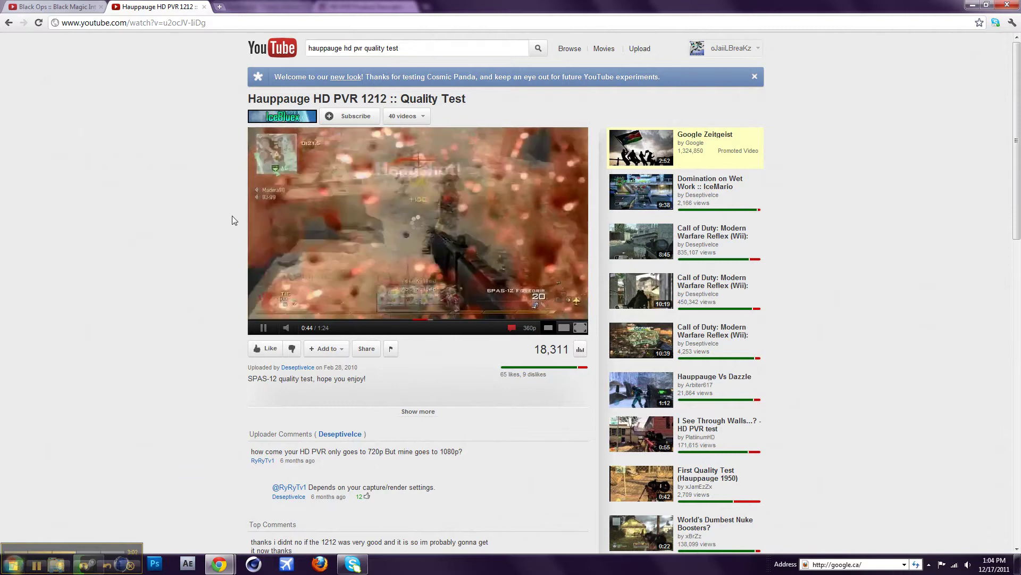
click(340, 235)
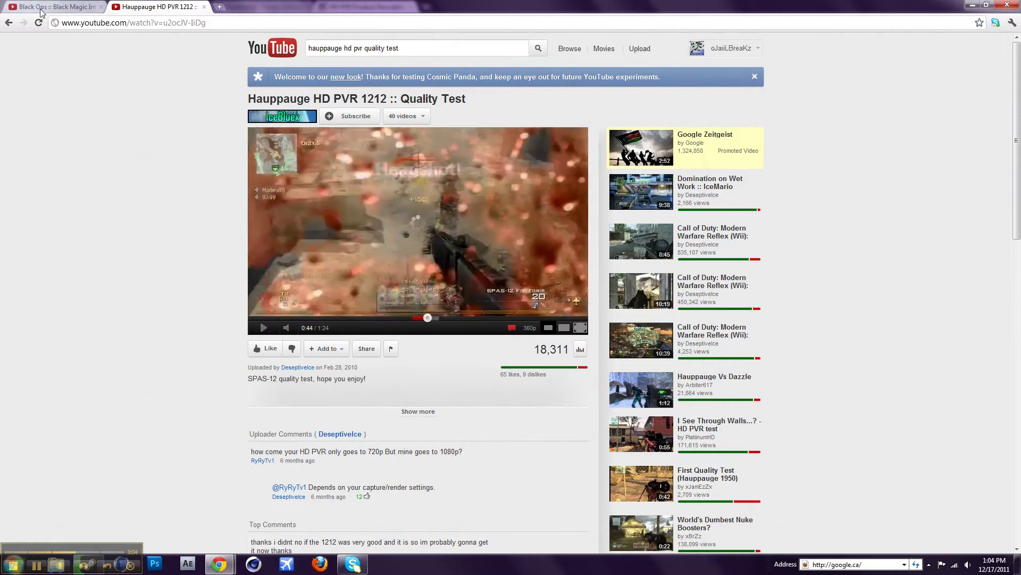
Bring up the Hauppauge HD PVR page, then land on the Blackmagic Intensity page after glancing at Roxio.
mouse_move(218, 564)
click(160, 499)
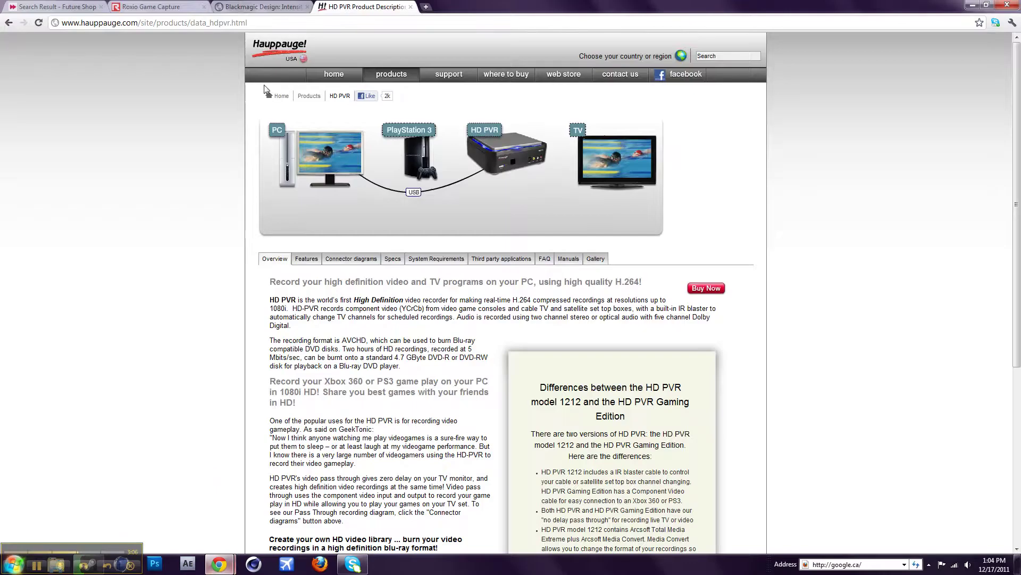
click(254, 8)
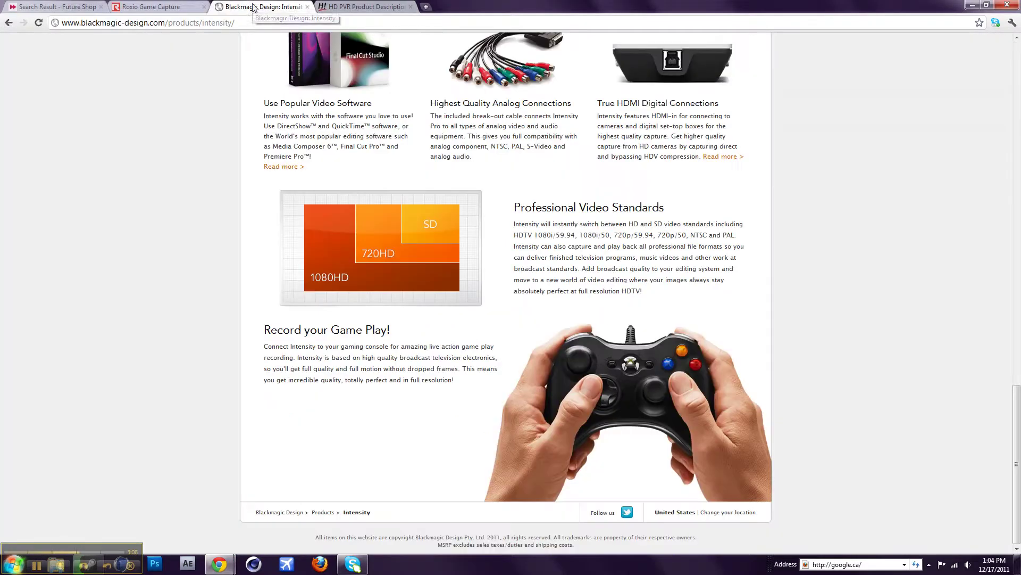
click(188, 7)
click(262, 6)
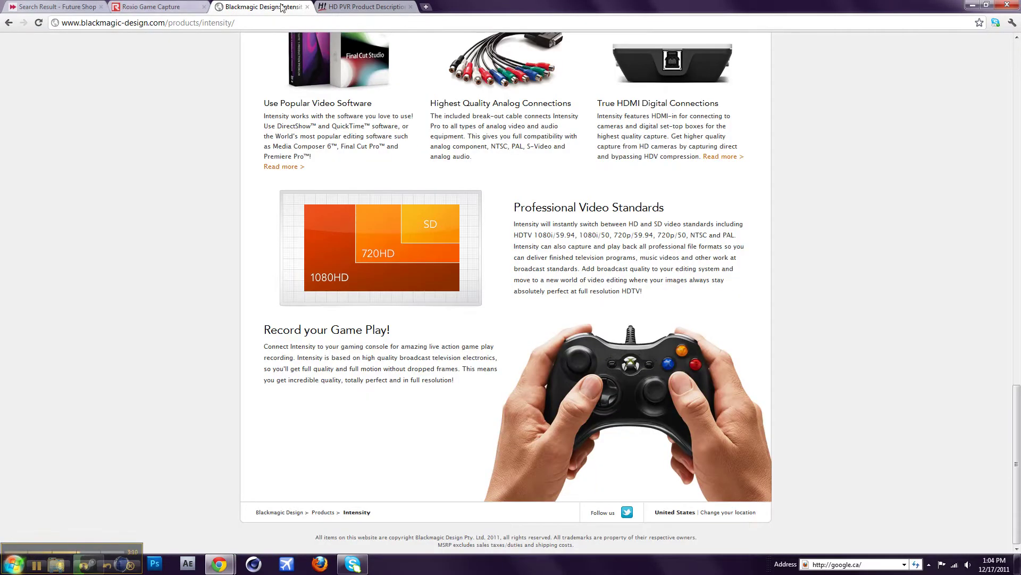